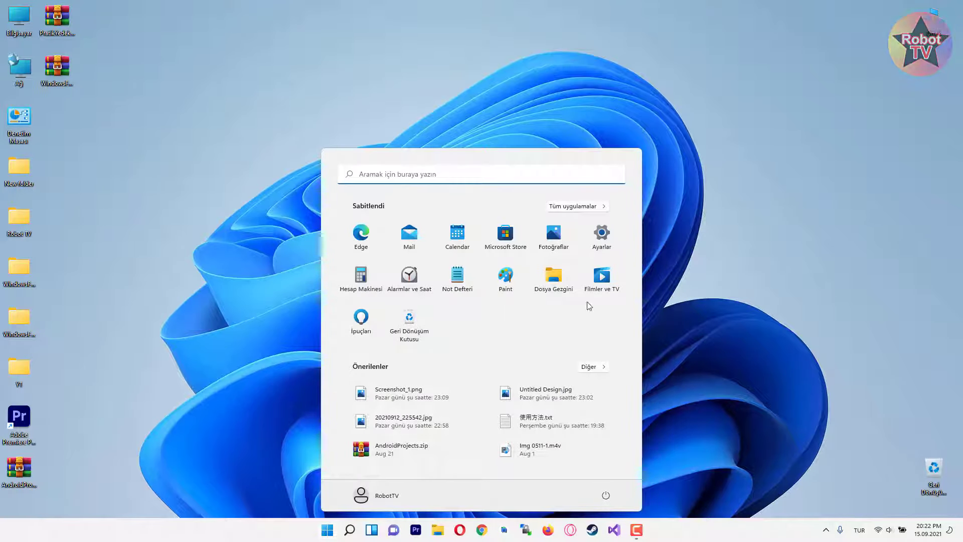
Step: Open the properties of the connected Wi-Fi network in the Windows network and internet settings (Ağ & internet)
{"action": "left_click", "coordinate": [617, 249]}
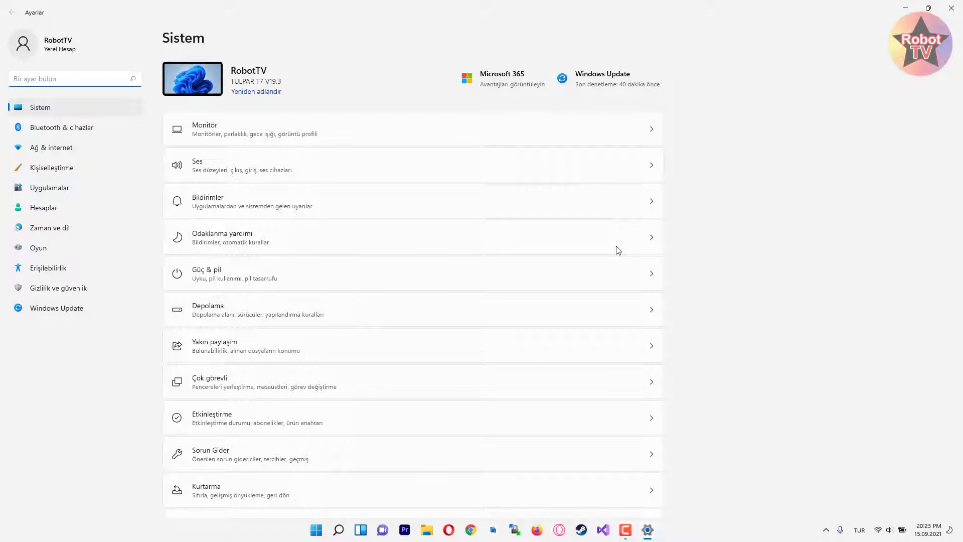
{"action": "left_click", "coordinate": [37, 148]}
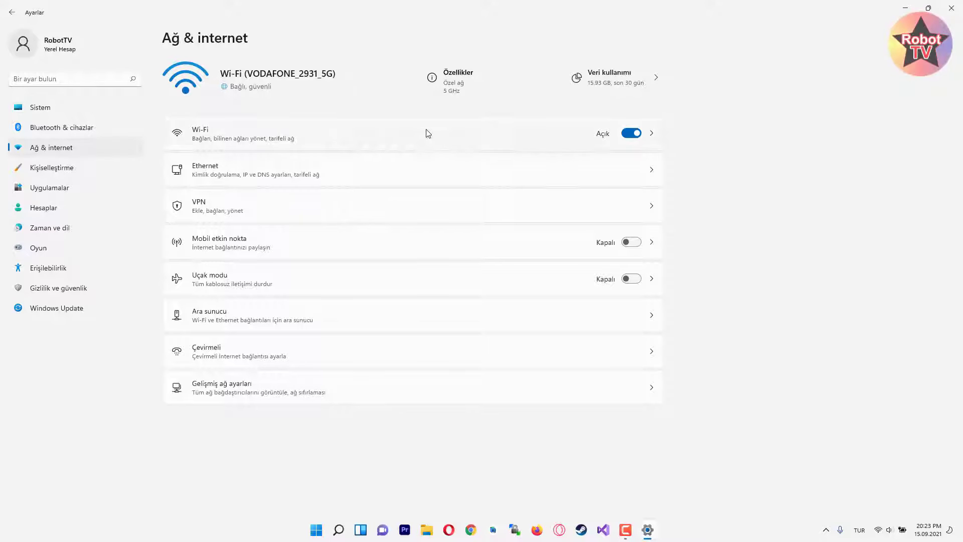
{"action": "left_click", "coordinate": [444, 82]}
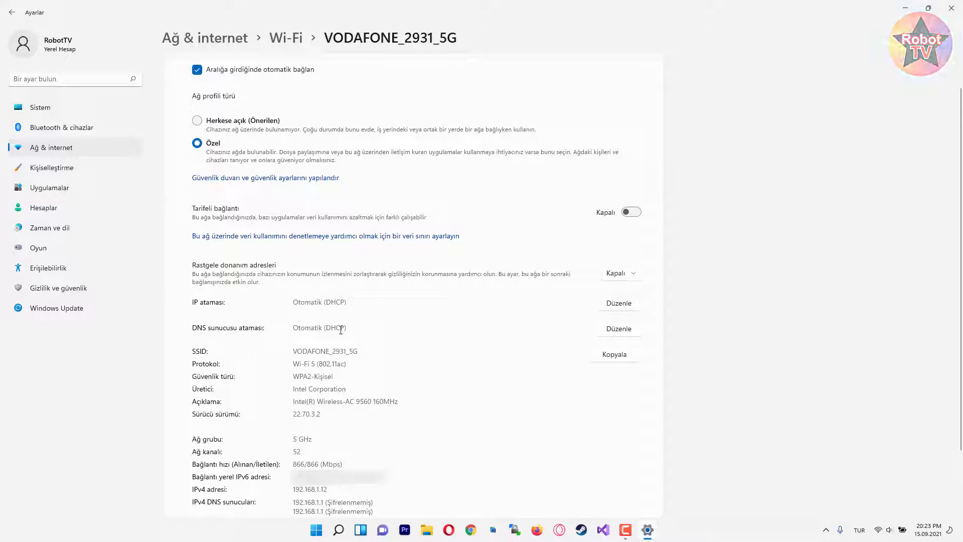
Step: Switch the Wi-Fi network's DNS server assignment to manual (El ile girilen) and enable IPv4
{"action": "left_click", "coordinate": [612, 331]}
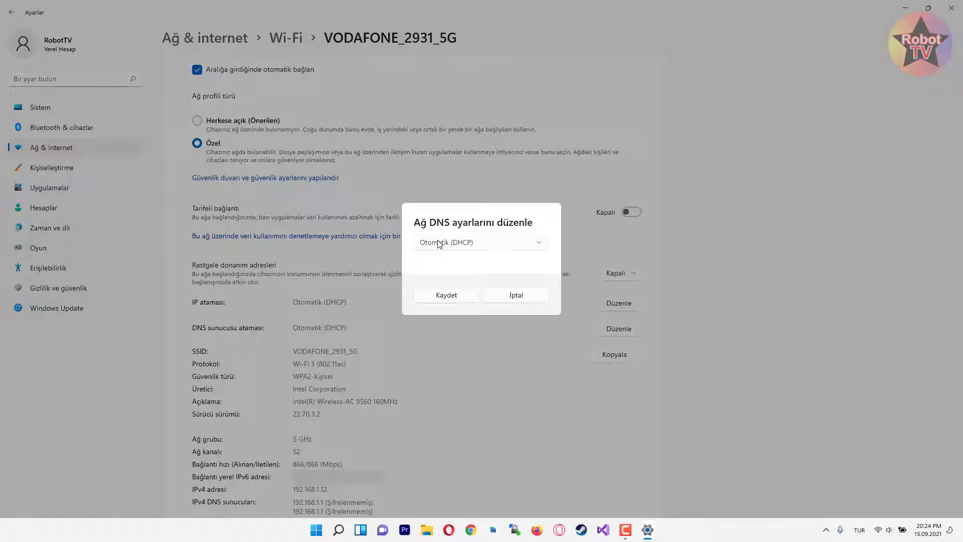
{"action": "left_click", "coordinate": [439, 244]}
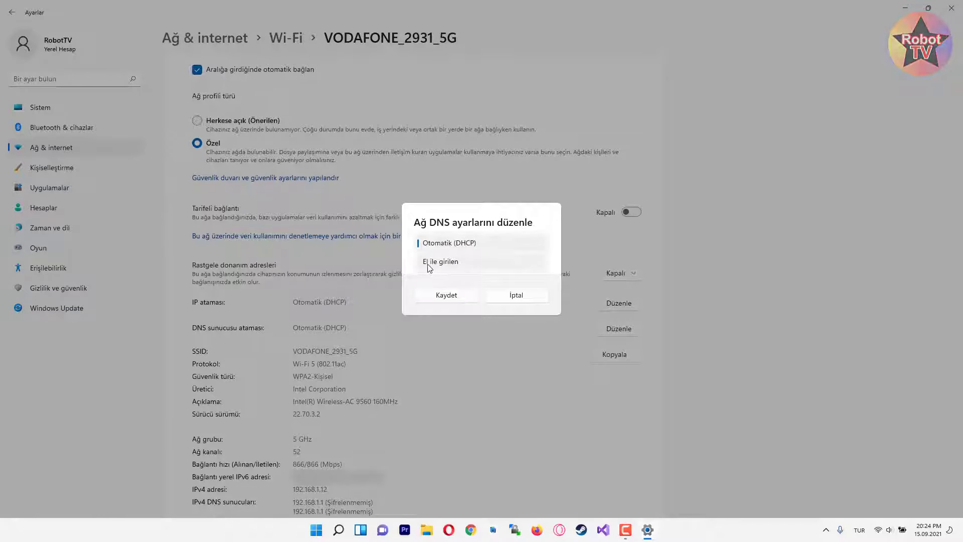
{"action": "left_click", "coordinate": [432, 265]}
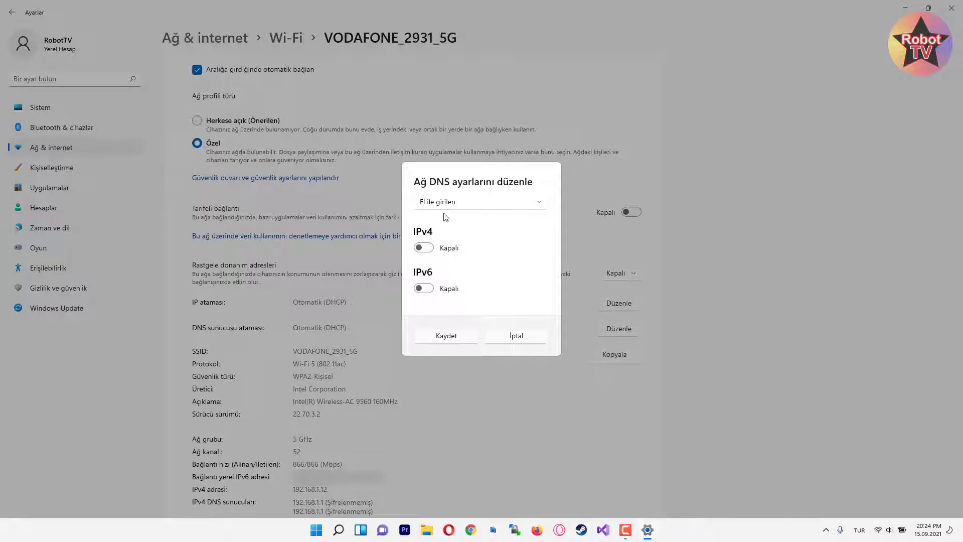
{"action": "left_click", "coordinate": [432, 251]}
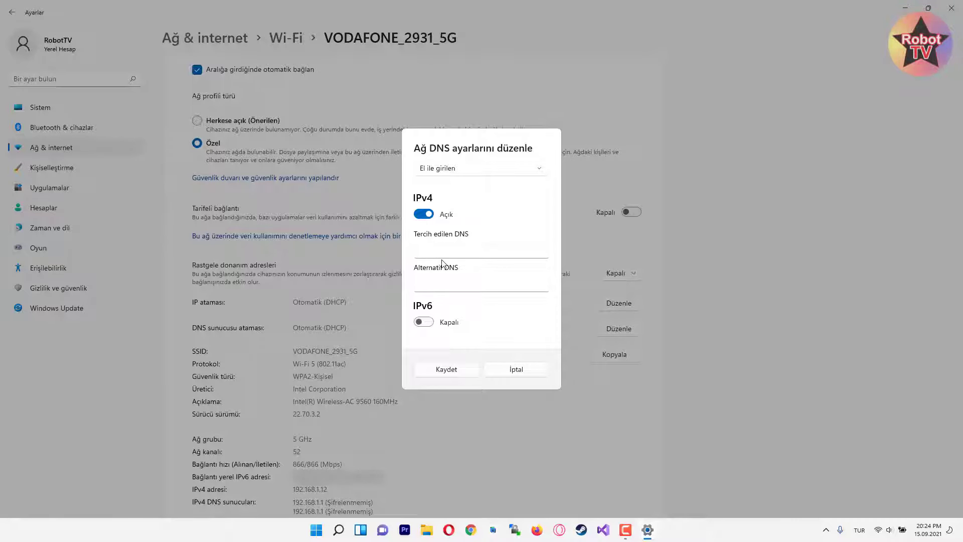
Step: Set the preferred IPv4 DNS to 4.2.2.4 and the alternate DNS to 4.2.2.2, and save the settings
{"action": "left_click", "coordinate": [421, 251]}
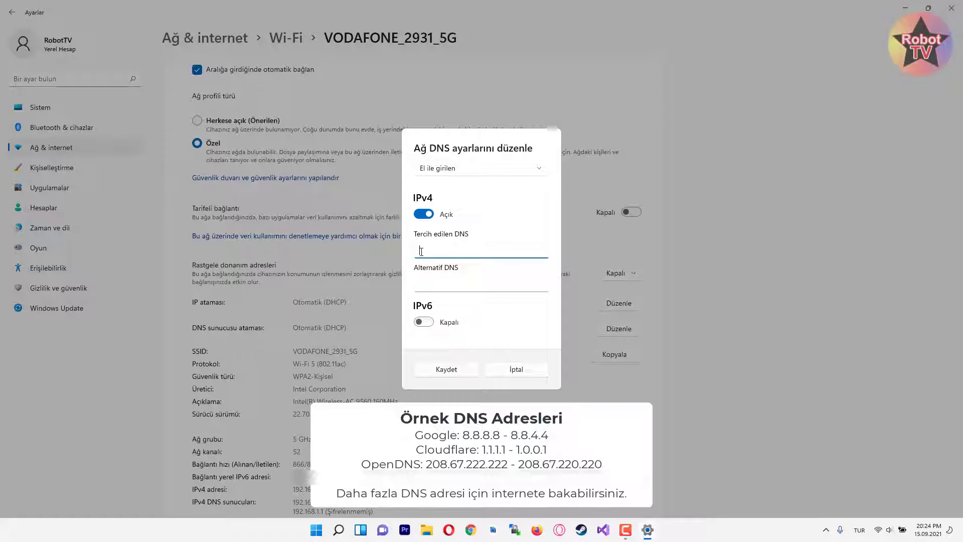
{"action": "type", "text": "2.2."}
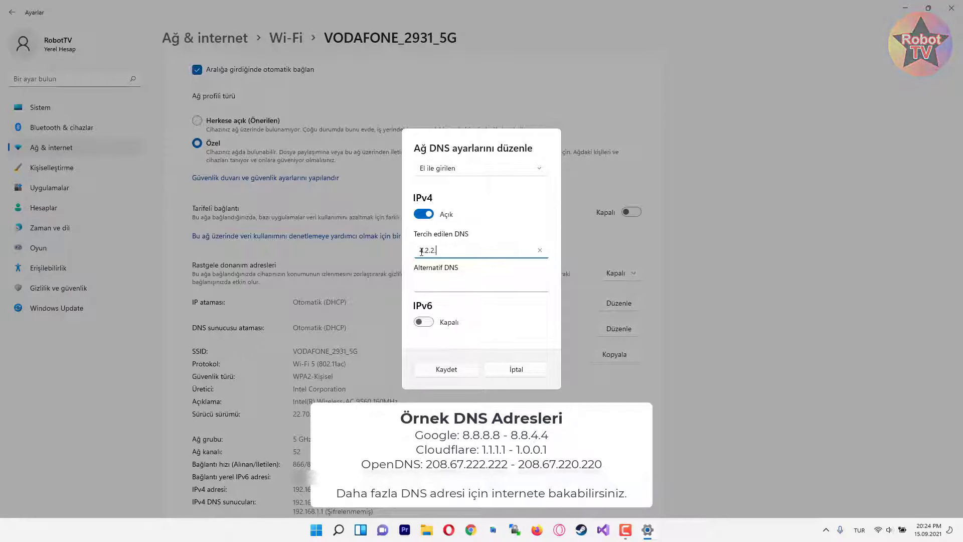
{"action": "type", "text": "2.4"}
{"action": "left_click", "coordinate": [428, 280]}
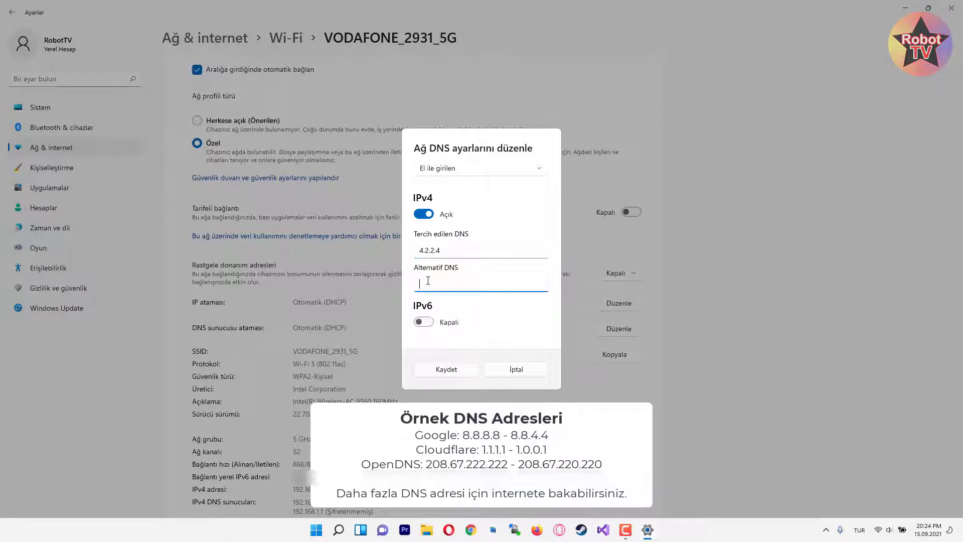
{"action": "type", "text": "4.2.2.2"}
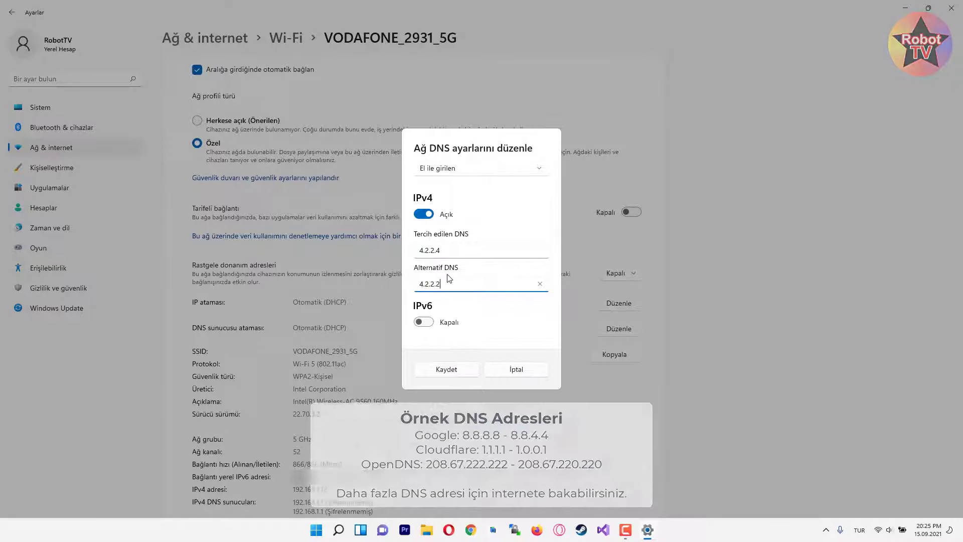
{"action": "left_click", "coordinate": [456, 375]}
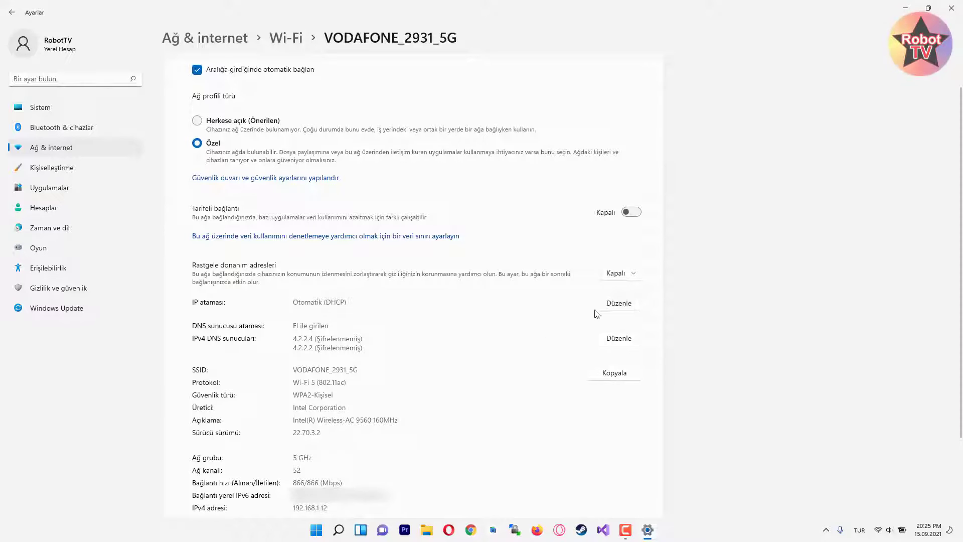
Step: Return the DNS server assignment to Otomatik (DHCP), save it, and close Settings
{"action": "left_click", "coordinate": [619, 339]}
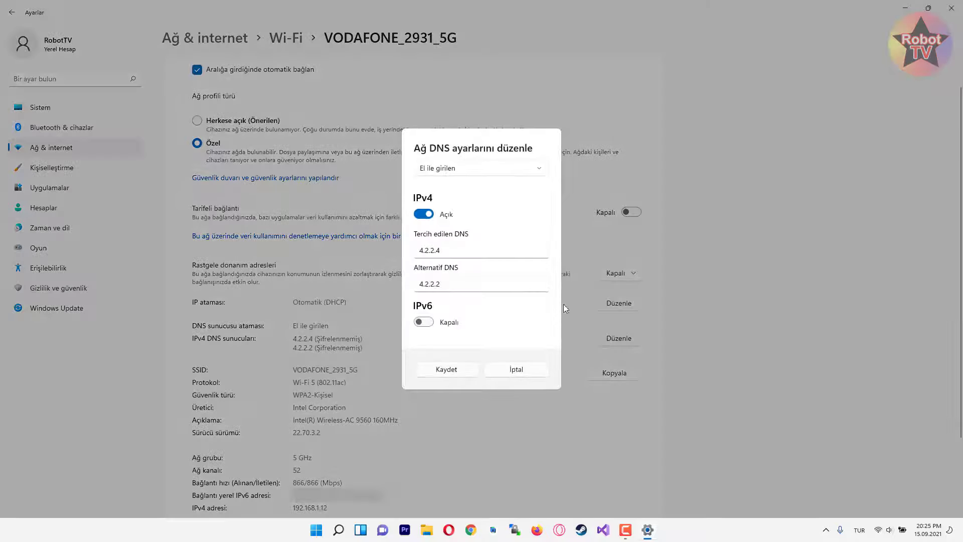
{"action": "left_click", "coordinate": [443, 170]}
{"action": "left_click", "coordinate": [449, 150]}
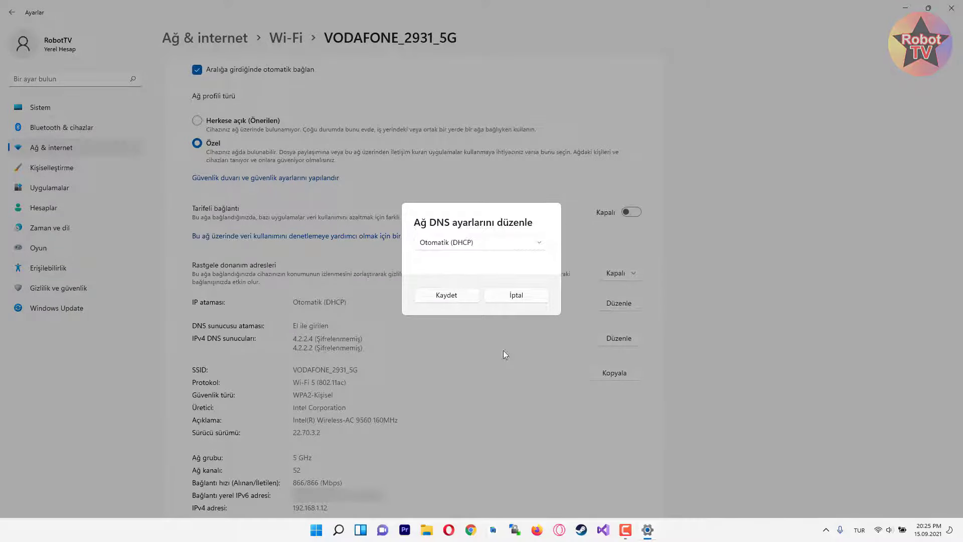
{"action": "left_click", "coordinate": [446, 296]}
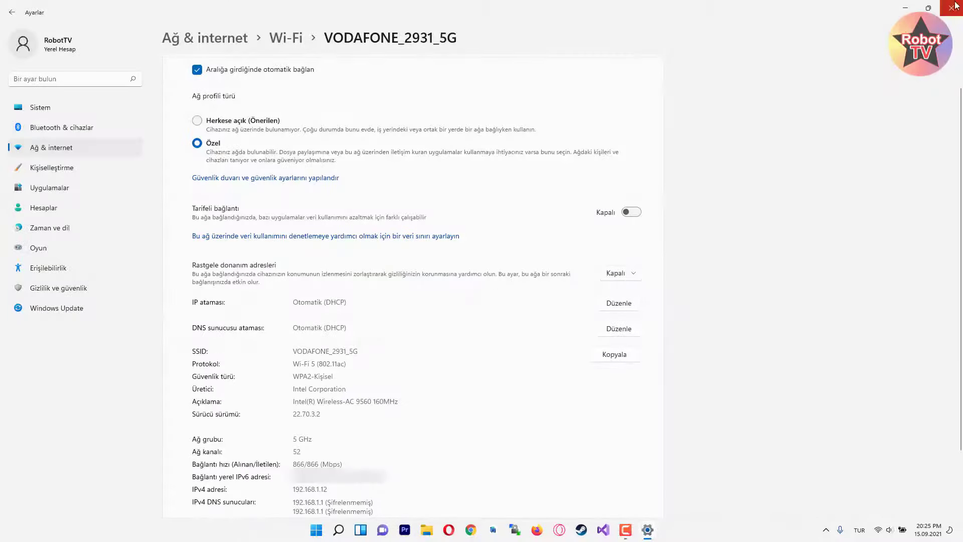
{"action": "left_click", "coordinate": [960, 7]}
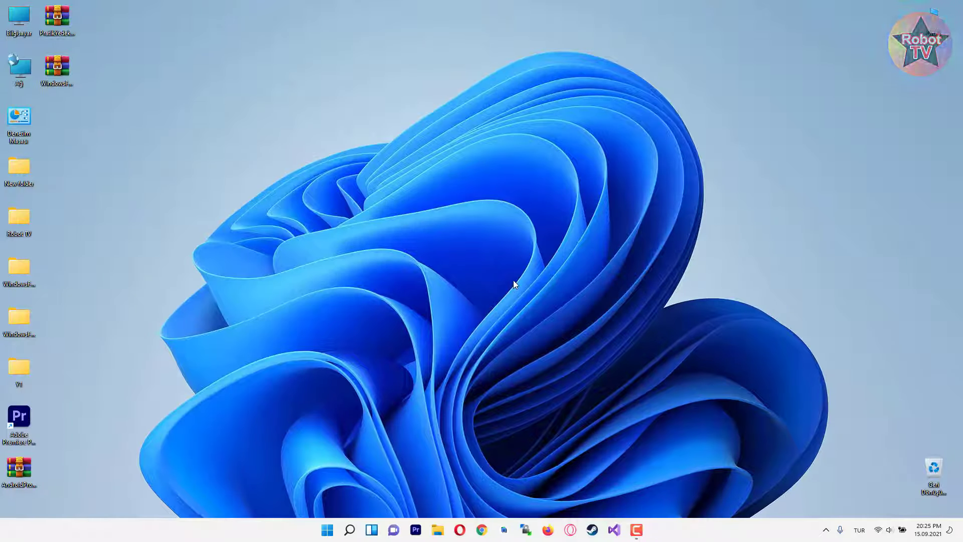
Step: Search Windows for "denetim masası", open Control Panel, and go to the Network and Sharing Center (Ağ ve Paylaşım Merkezi)
{"action": "left_click", "coordinate": [347, 531]}
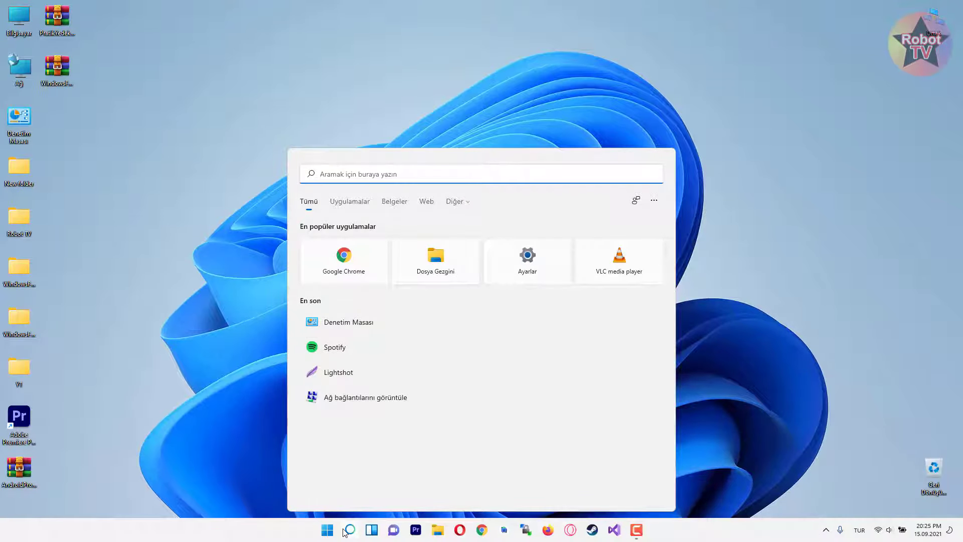
{"action": "type", "text": "deneti"}
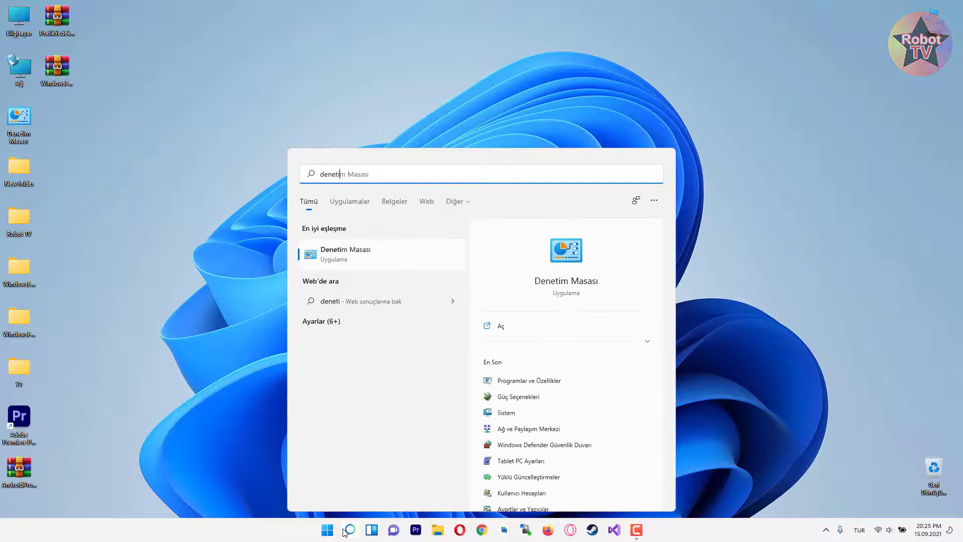
{"action": "type", "text": "m masası"}
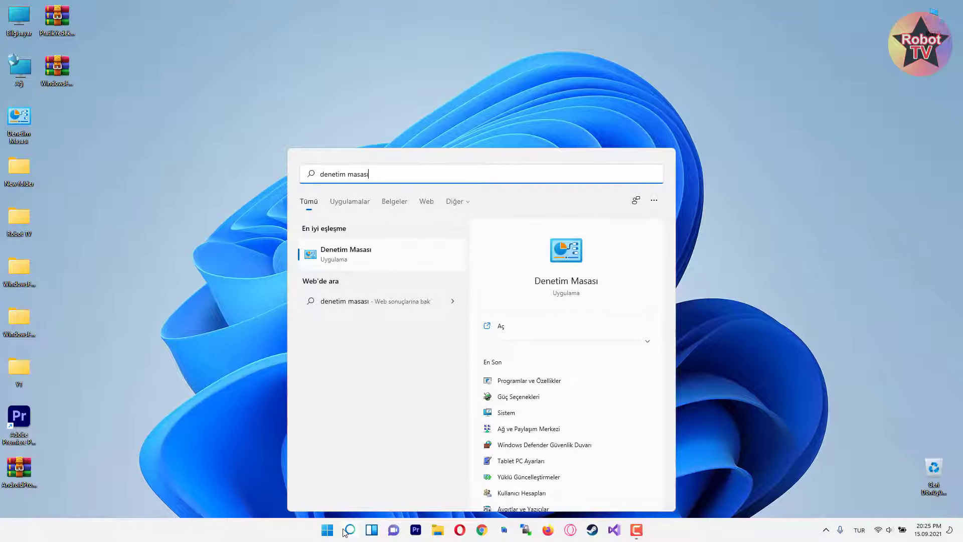
{"action": "left_click", "coordinate": [346, 255]}
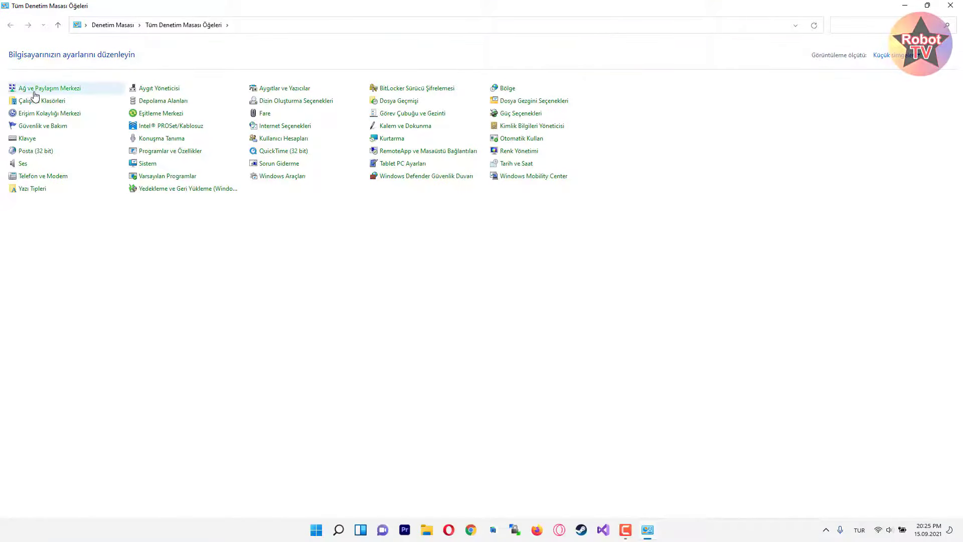
{"action": "left_click", "coordinate": [63, 92]}
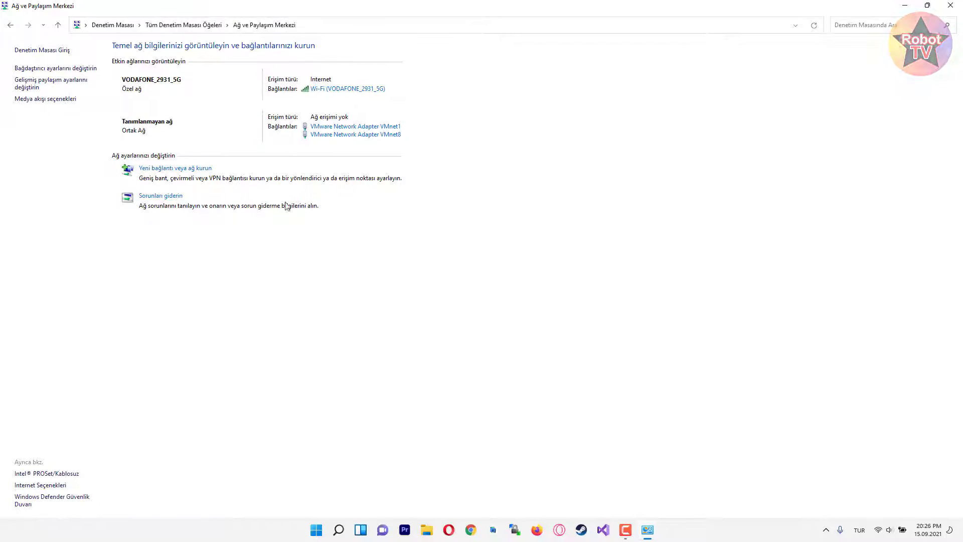
Step: Open the Internet Protocol Version 4 (TCP/IPv4) properties of the active Wi-Fi connection
{"action": "left_click", "coordinate": [334, 92]}
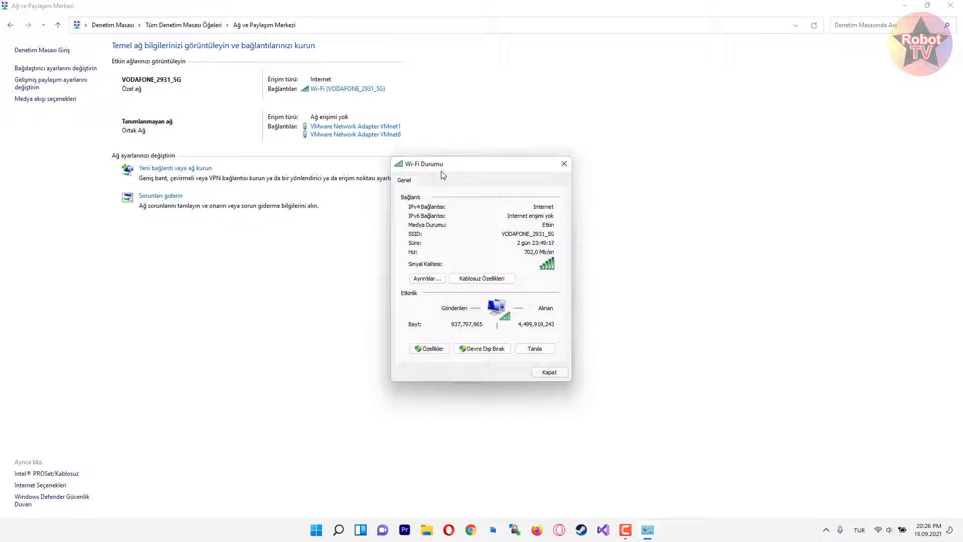
{"action": "left_click", "coordinate": [435, 348]}
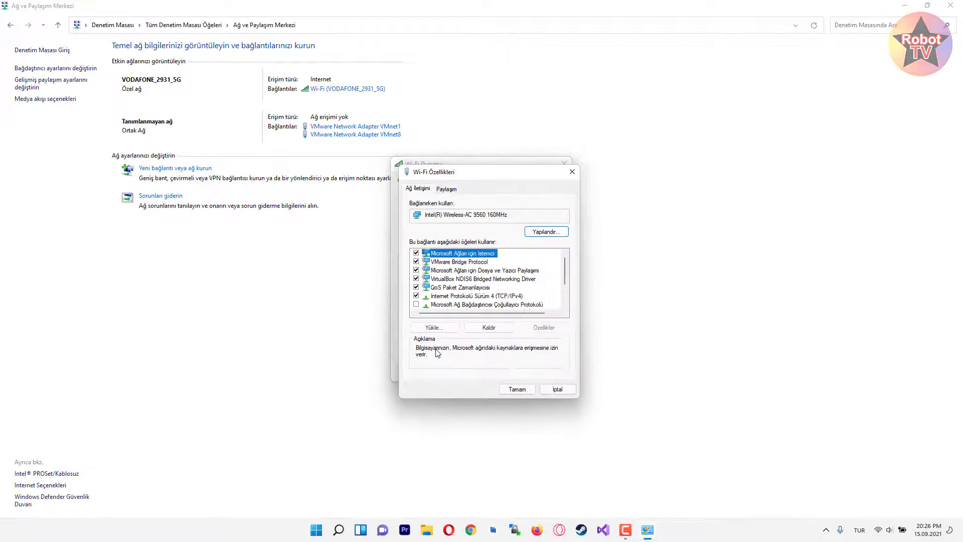
{"action": "scroll", "coordinate": [456, 292], "scroll_direction": "down", "scroll_amount": 1}
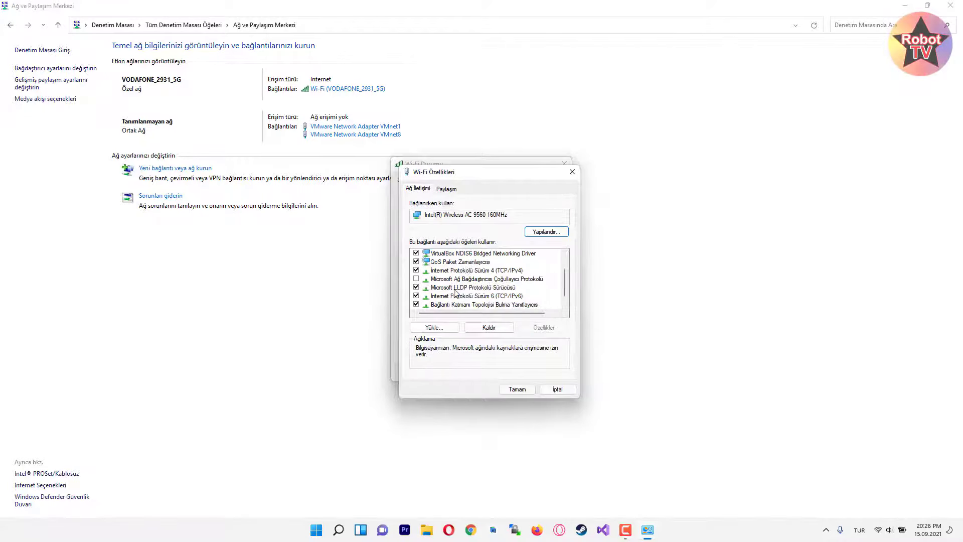
{"action": "left_click", "coordinate": [443, 272]}
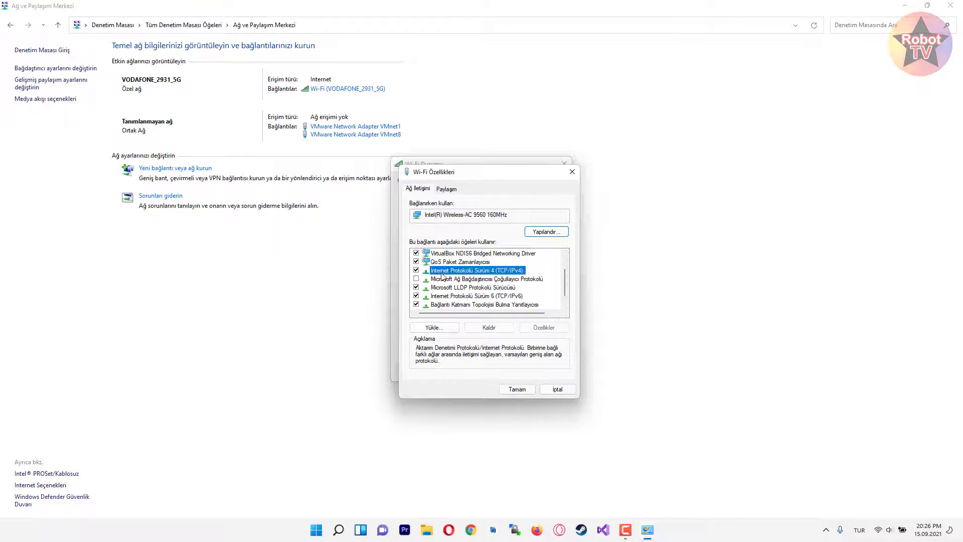
{"action": "double_click", "coordinate": [477, 271]}
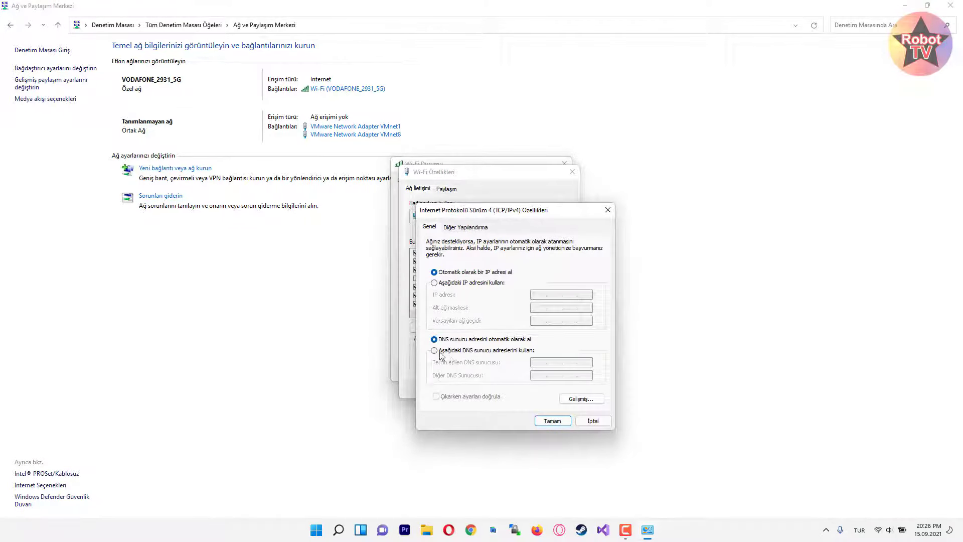
Step: Use manual DNS server addresses with 4.2.2.4 as preferred and 4.2.2.2 as alternate, apply them, and close the Wi-Fi dialogs
{"action": "left_click", "coordinate": [499, 353]}
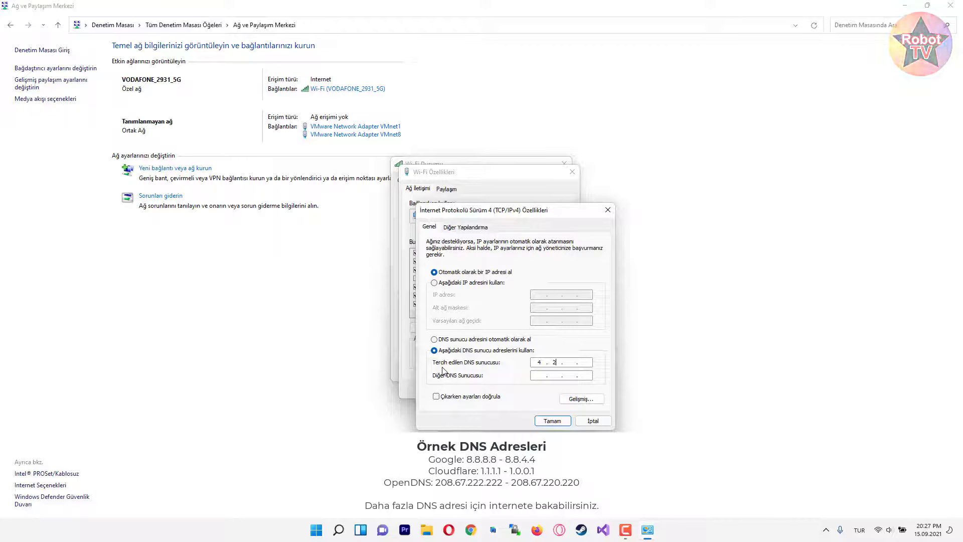
{"action": "type", "text": ".2"}
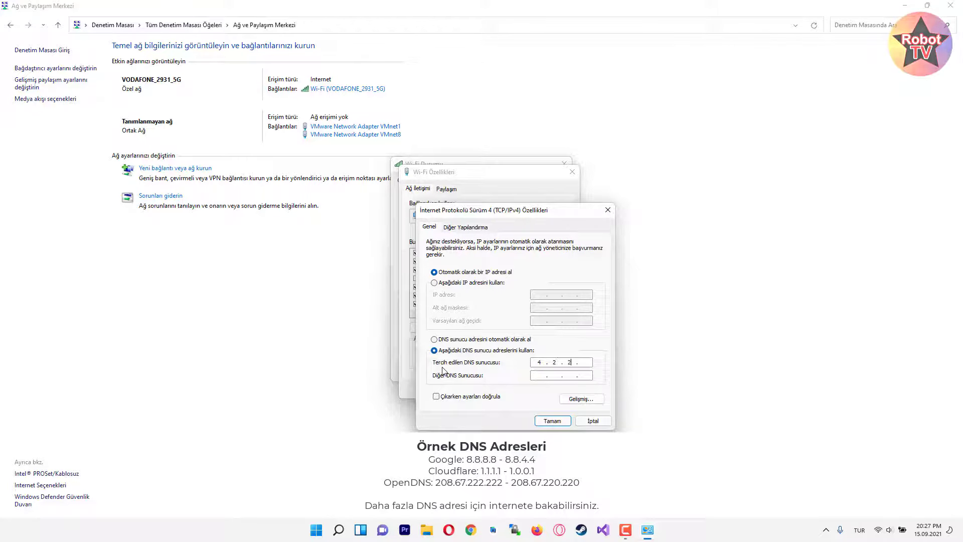
{"action": "type", "text": "4.2.2.2"}
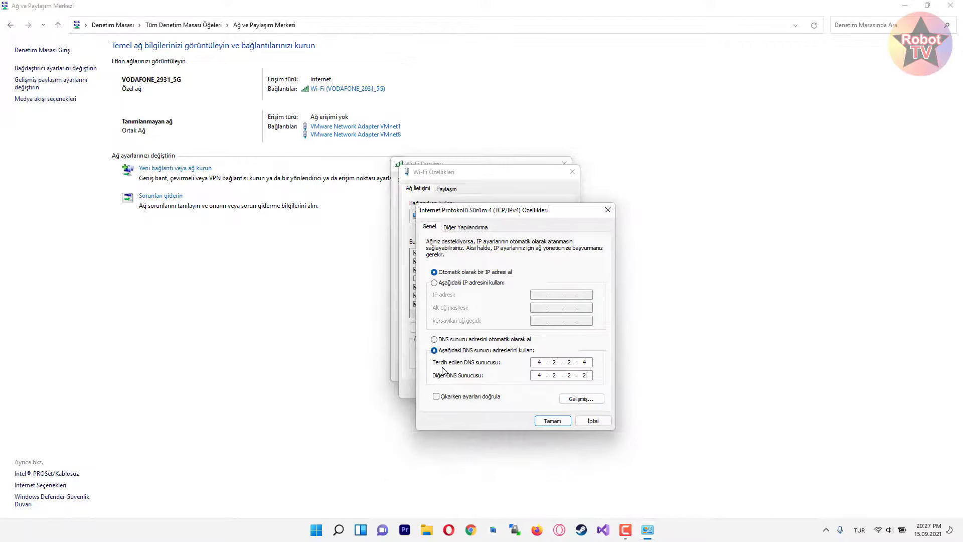
{"action": "left_click", "coordinate": [553, 420]}
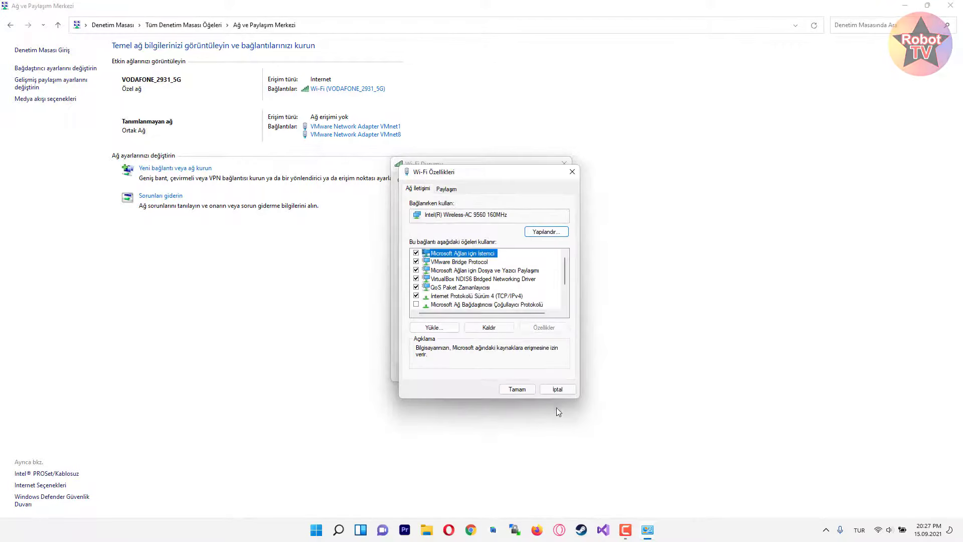
{"action": "left_click", "coordinate": [516, 391]}
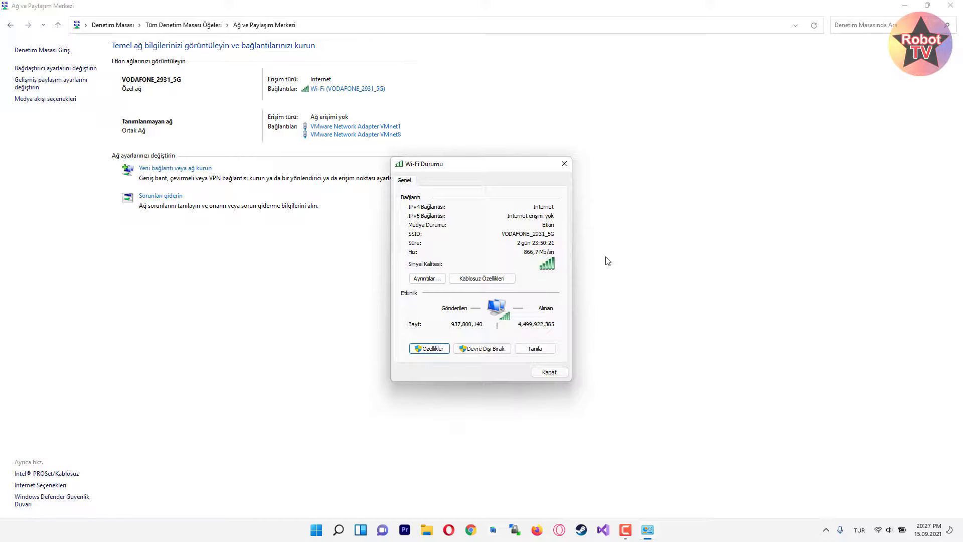
{"action": "left_click", "coordinate": [567, 166]}
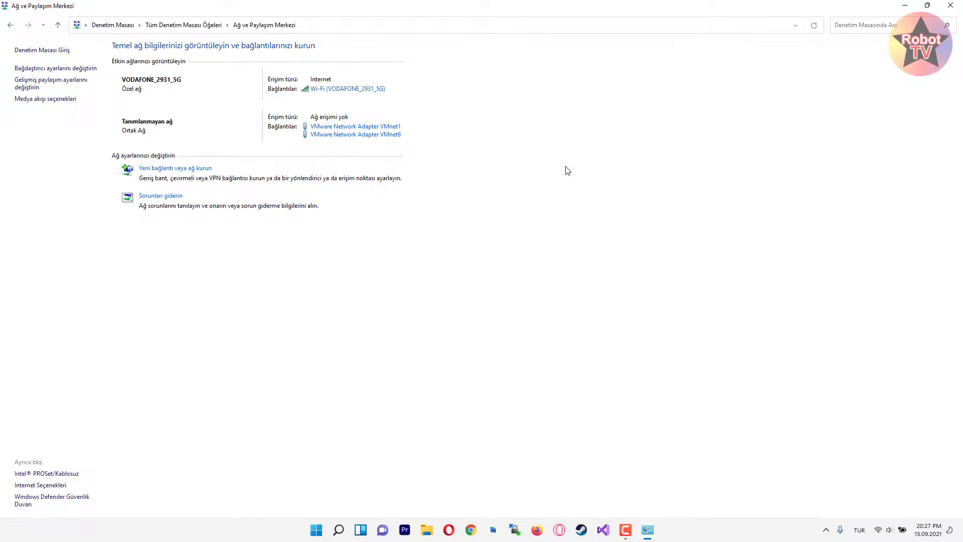